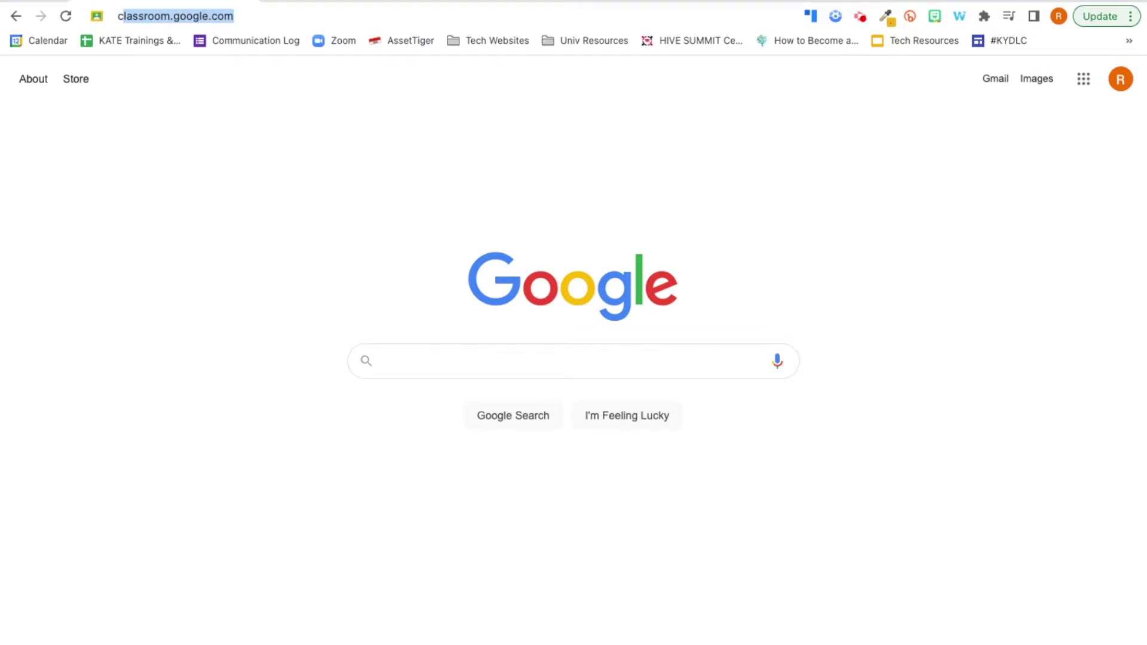
# Go to classroom.google.com and create a class named Google Classroom Badge with the section Fall 2022
pyautogui.click(117, 175)
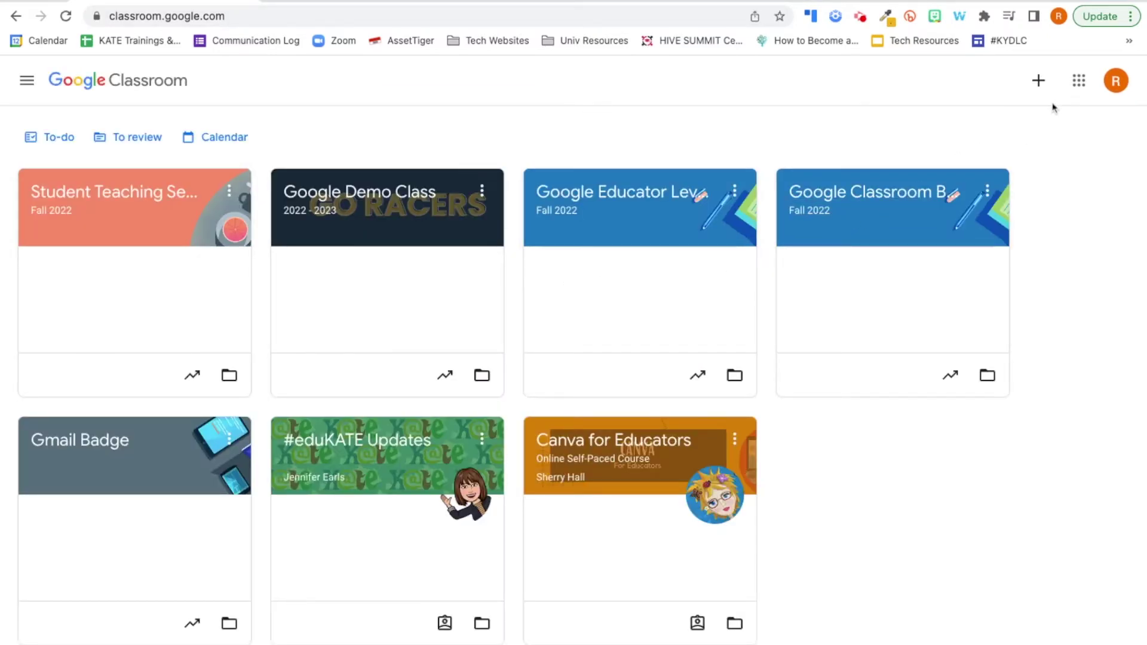
pyautogui.click(1046, 83)
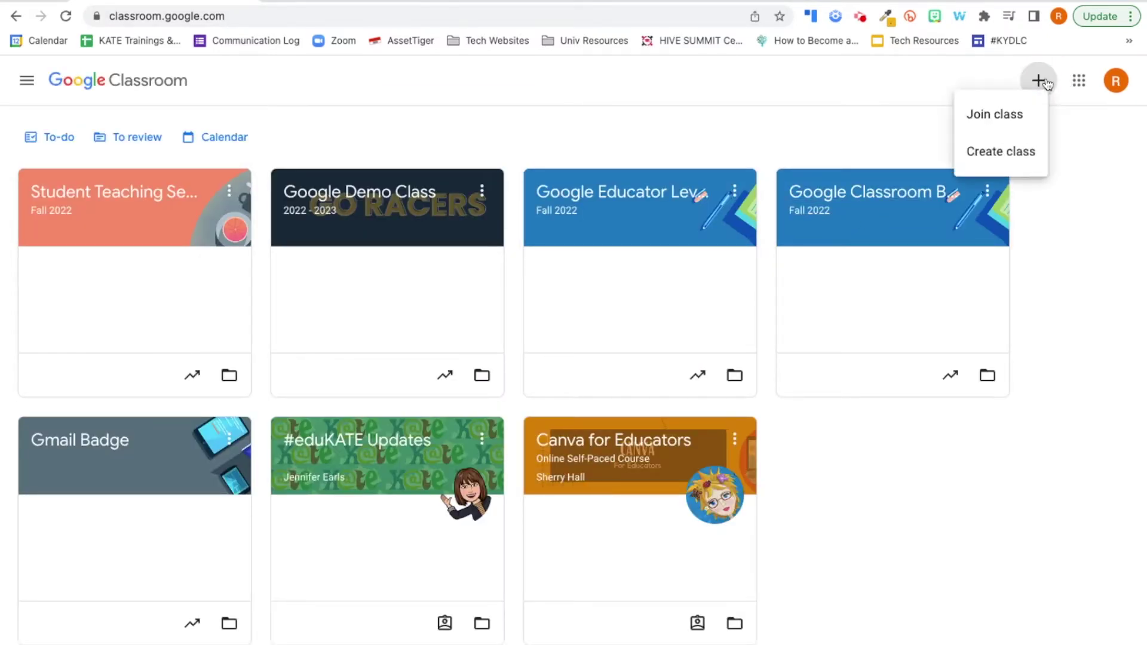
pyautogui.click(1014, 156)
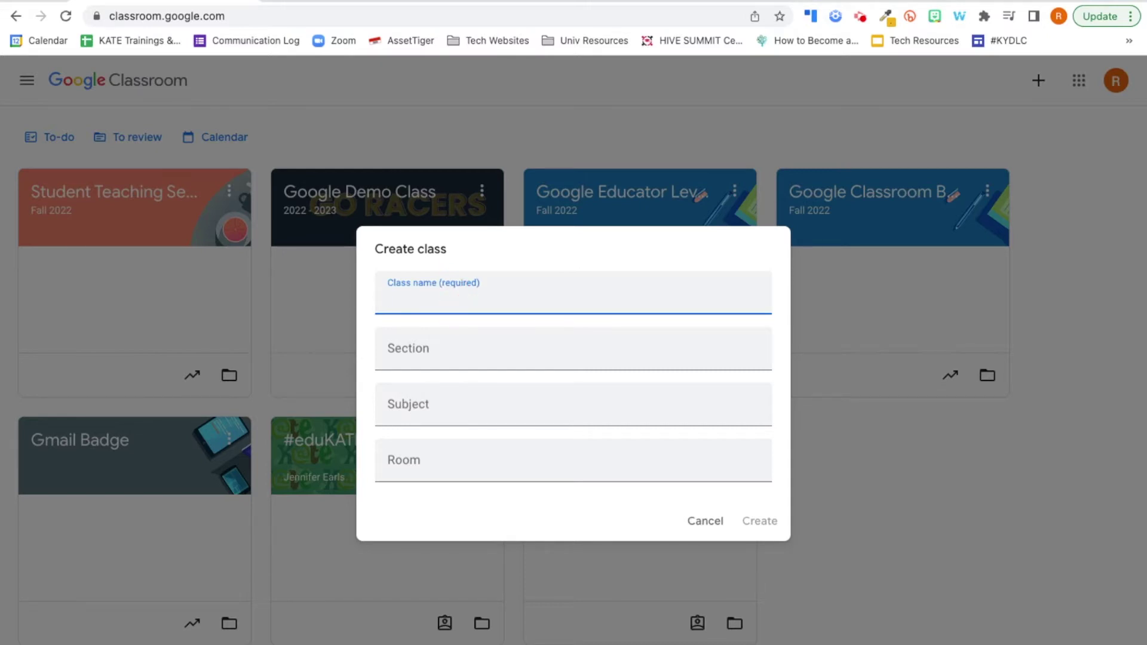
pyautogui.write('Google Class')
pyautogui.write('room bas')
pyautogui.press('BackSpace')
pyautogui.press('BackSpace')
pyautogui.press('BackSpace')
pyautogui.press('BackSpace')
pyautogui.write('Badge')
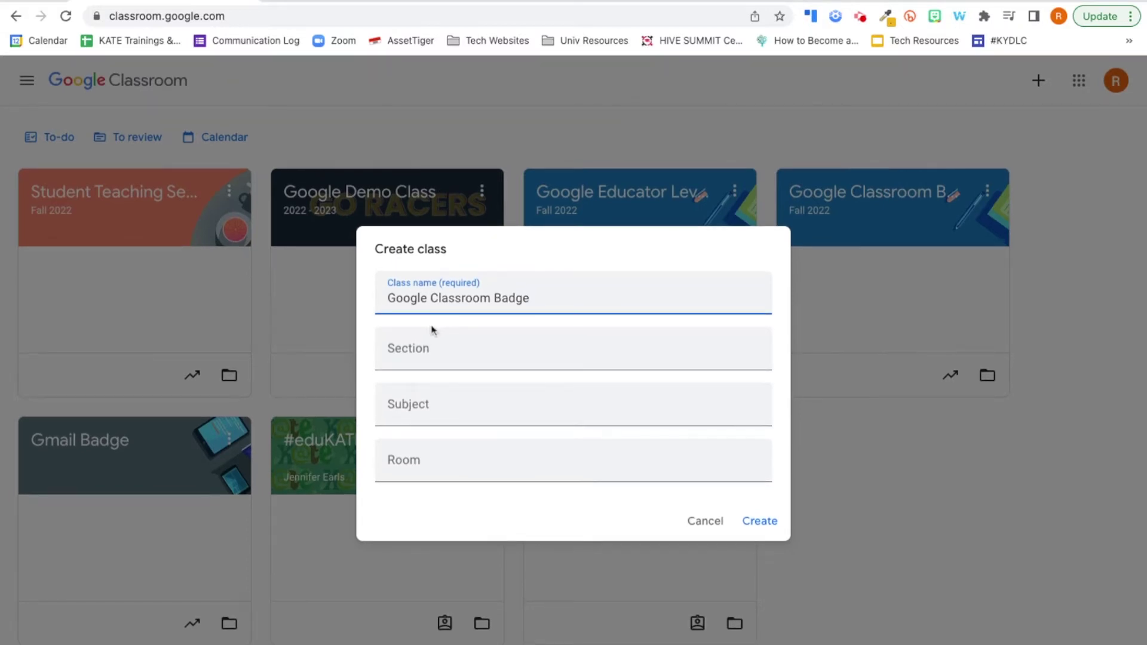
pyautogui.click(420, 348)
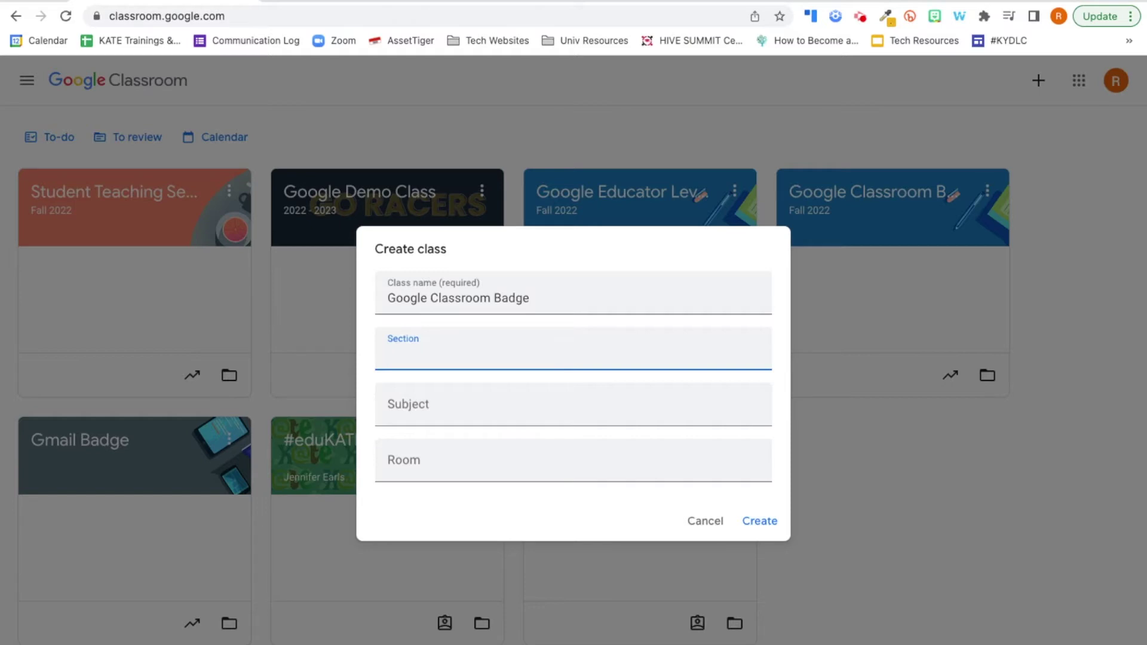
pyautogui.write('Fall 2022')
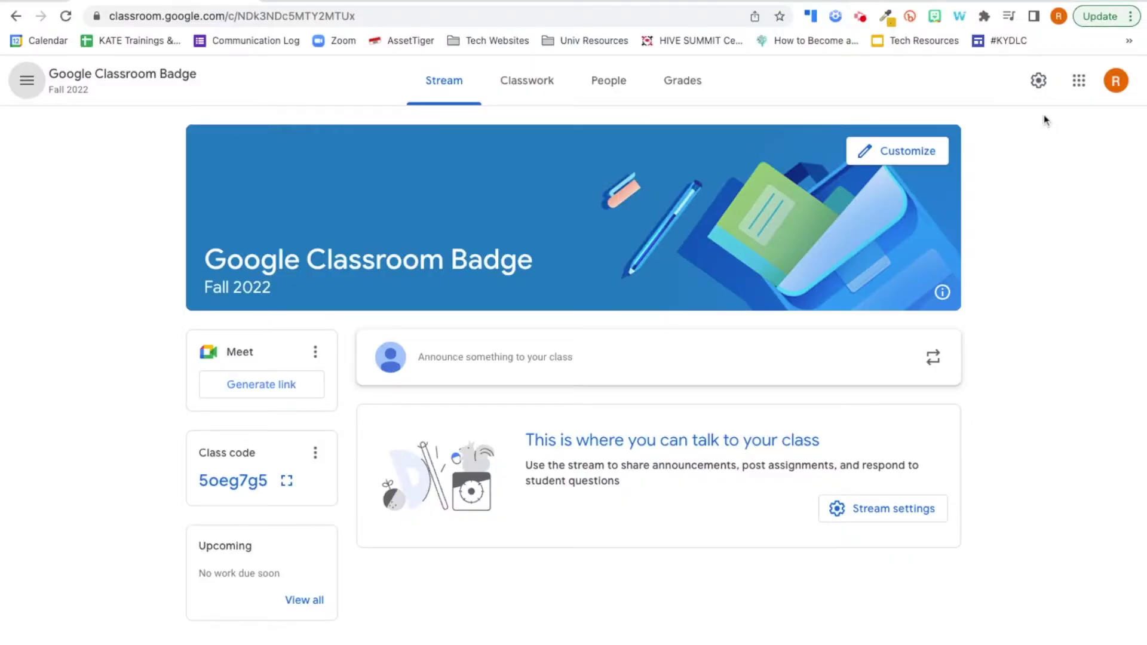
# Open the new class's settings and review the options for managing invite codes and for Stream posting and commenting
pyautogui.click(1040, 84)
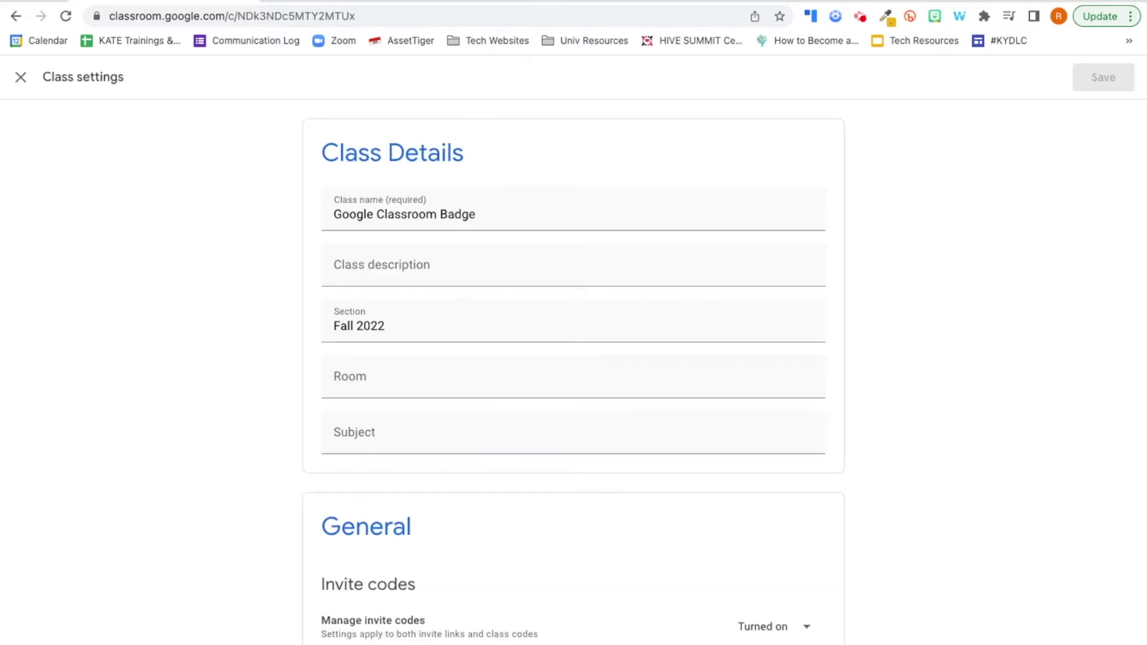
pyautogui.scroll(-3, 573, 371)
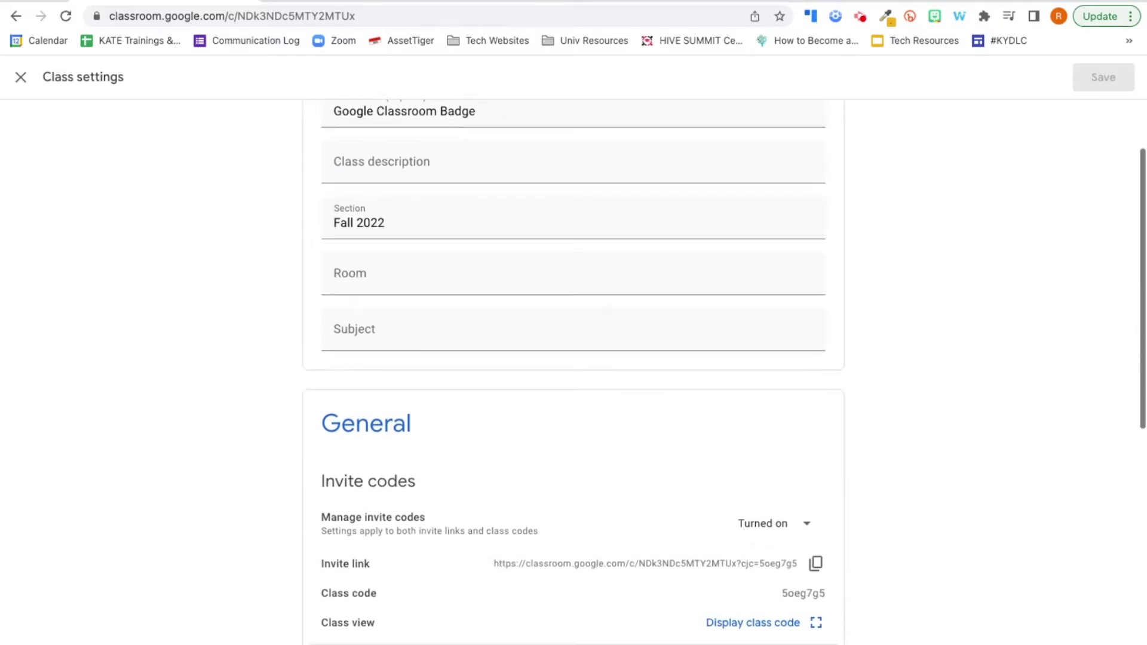
pyautogui.scroll(-4, 574, 370)
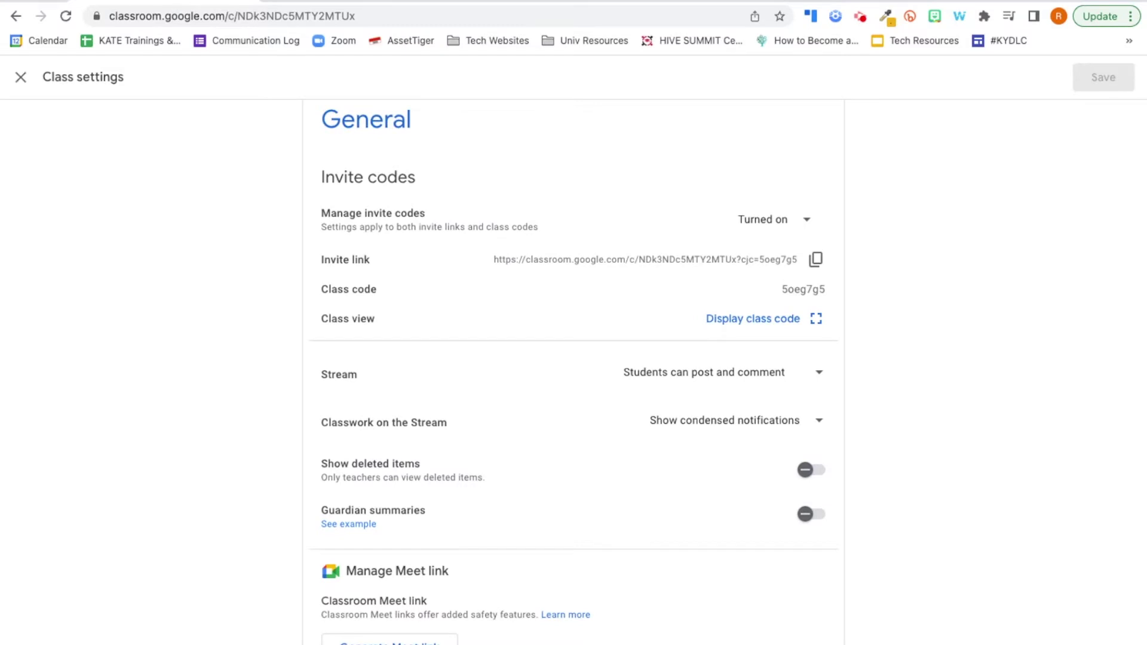
pyautogui.click(809, 221)
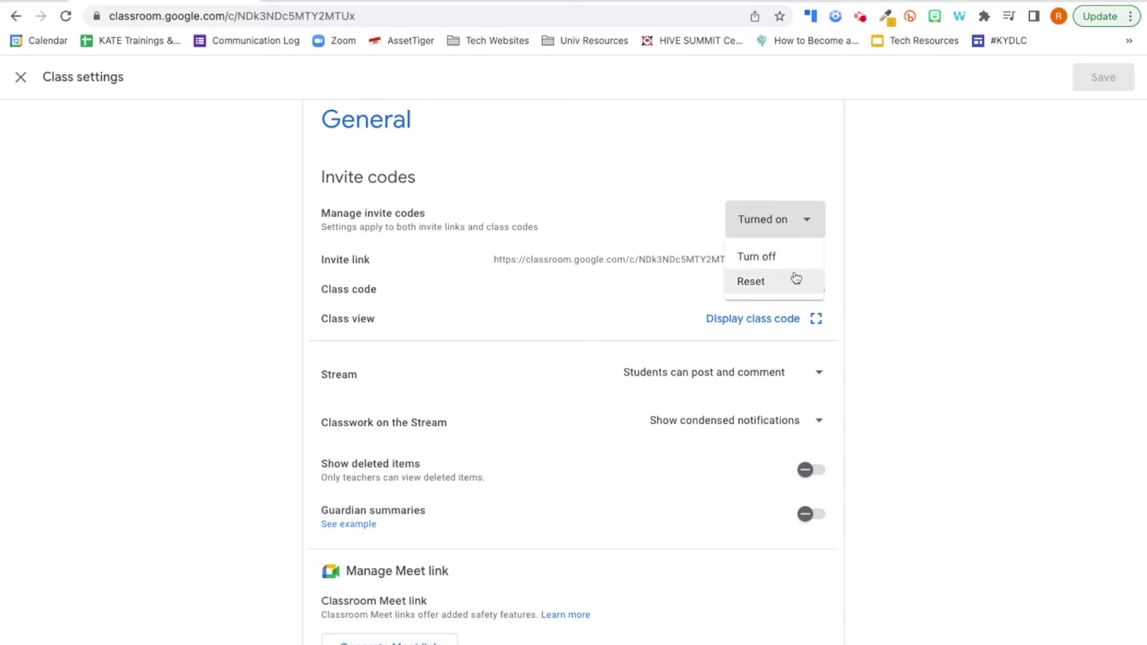
pyautogui.scroll(-1, 890, 256)
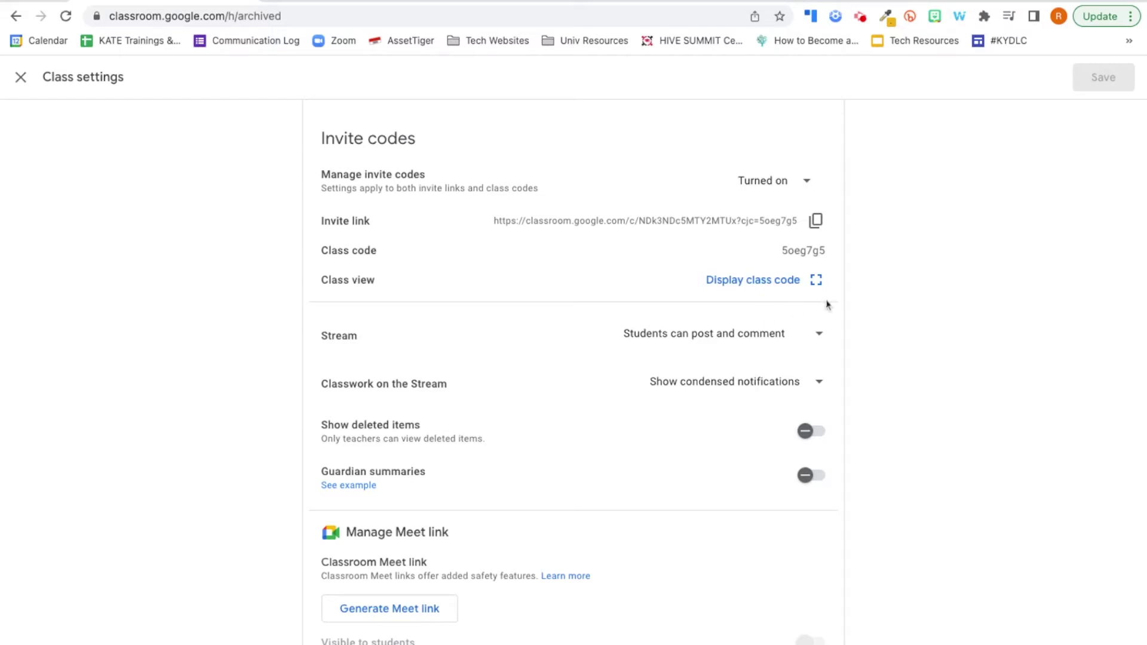
pyautogui.click(819, 337)
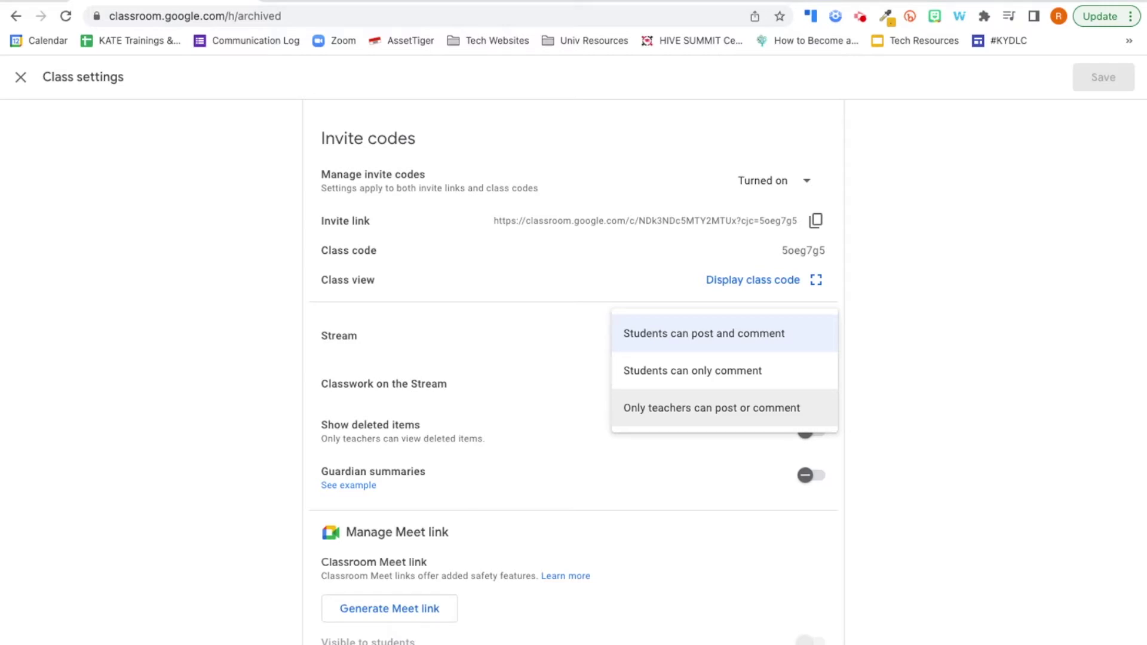
pyautogui.scroll(-1, 575, 376)
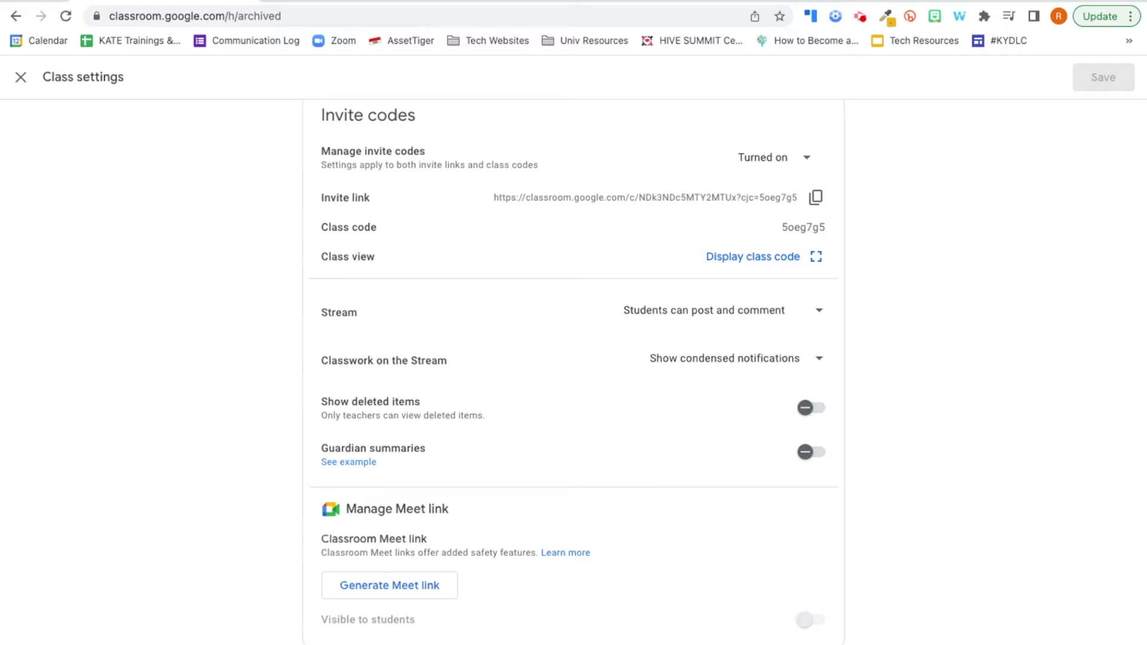
# Set Classwork on the Stream to Hide notifications and add only this class to guardian email summaries
pyautogui.click(819, 358)
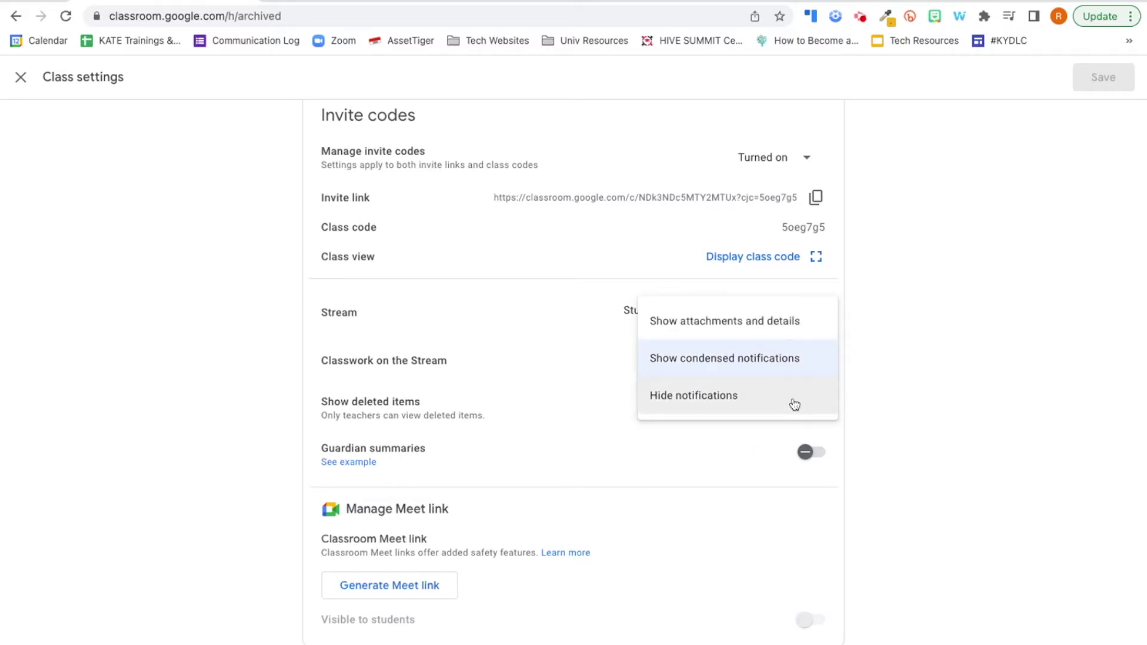
pyautogui.click(794, 402)
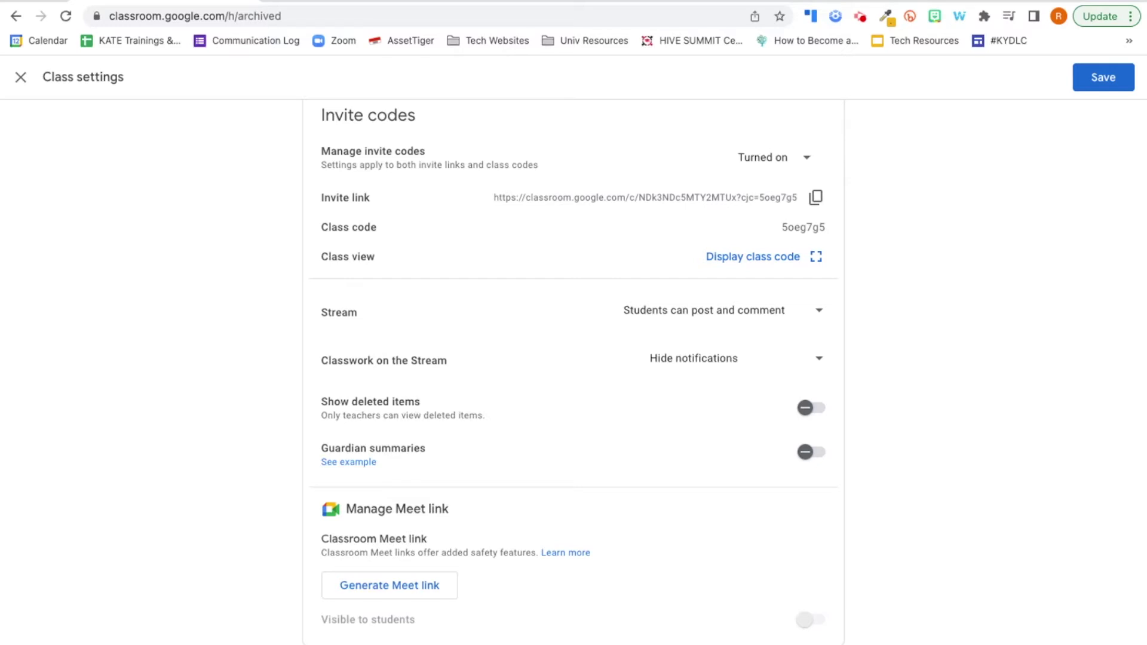
pyautogui.click(806, 455)
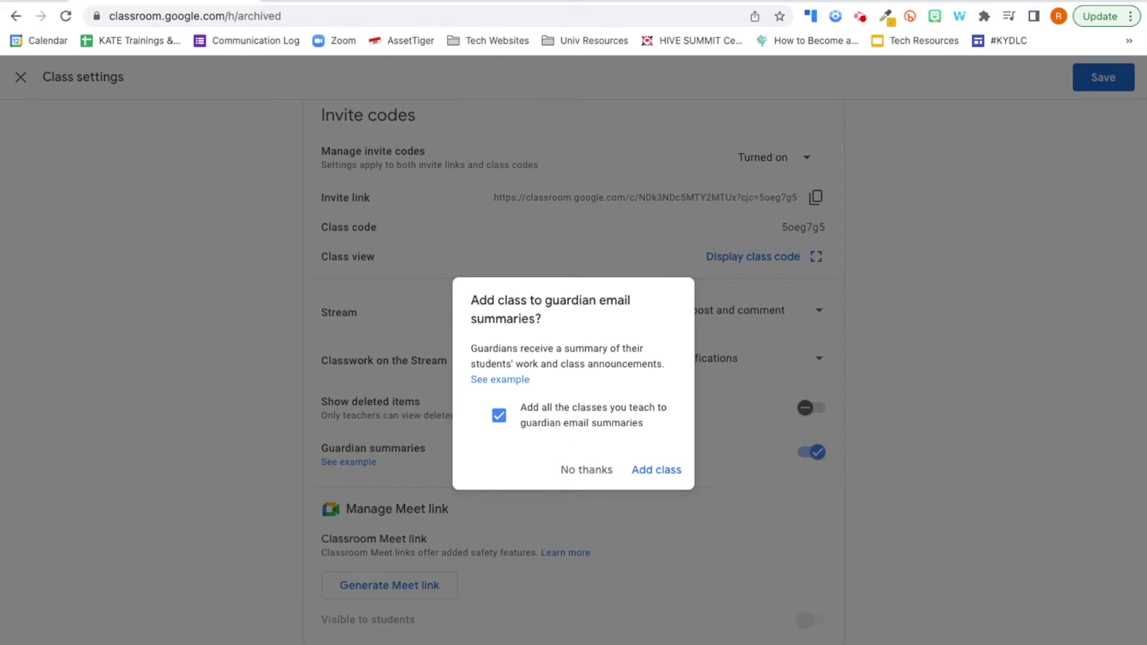
pyautogui.click(499, 418)
pyautogui.click(668, 471)
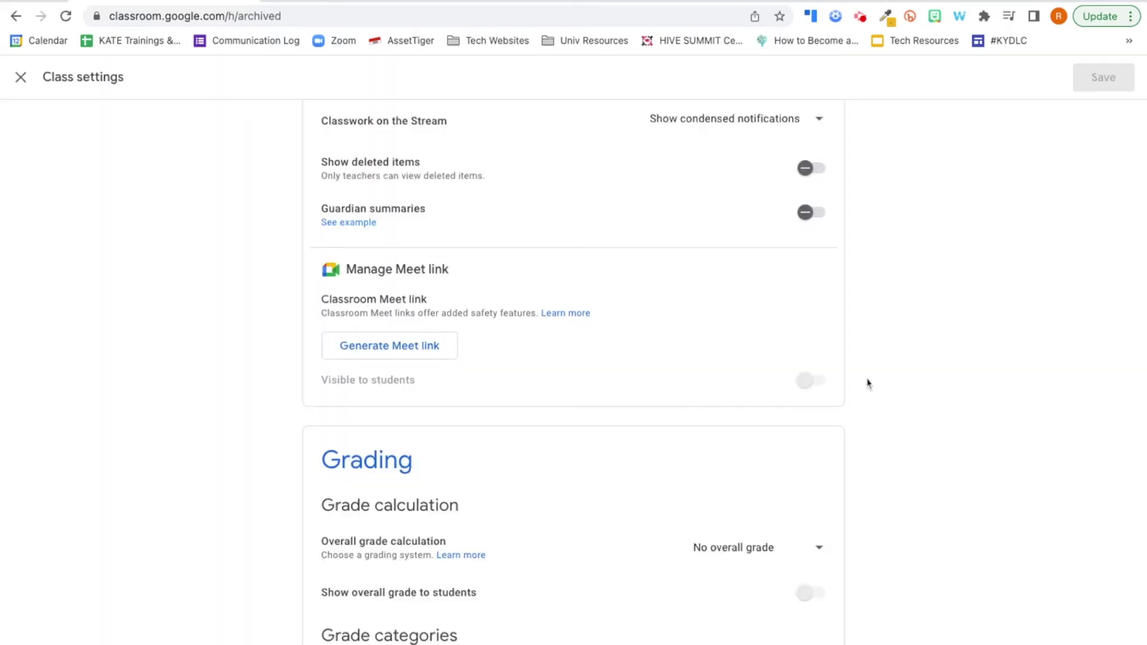
# Generate a Classroom Meet link that is not visible to students and save the class settings
pyautogui.click(407, 351)
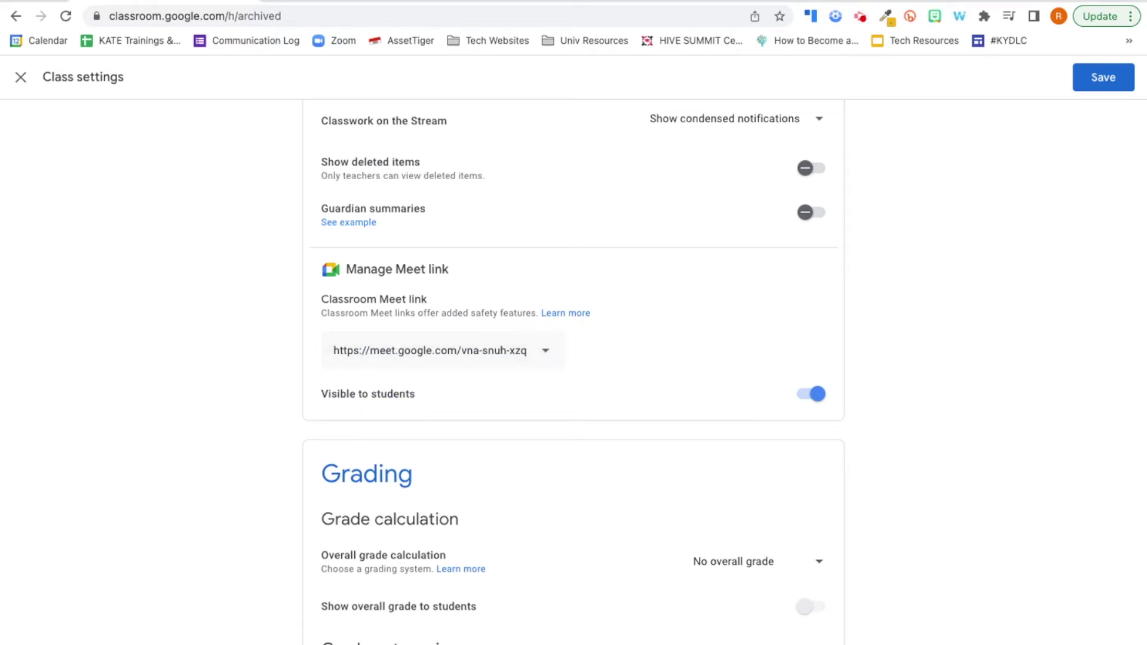
pyautogui.click(807, 396)
pyautogui.click(808, 399)
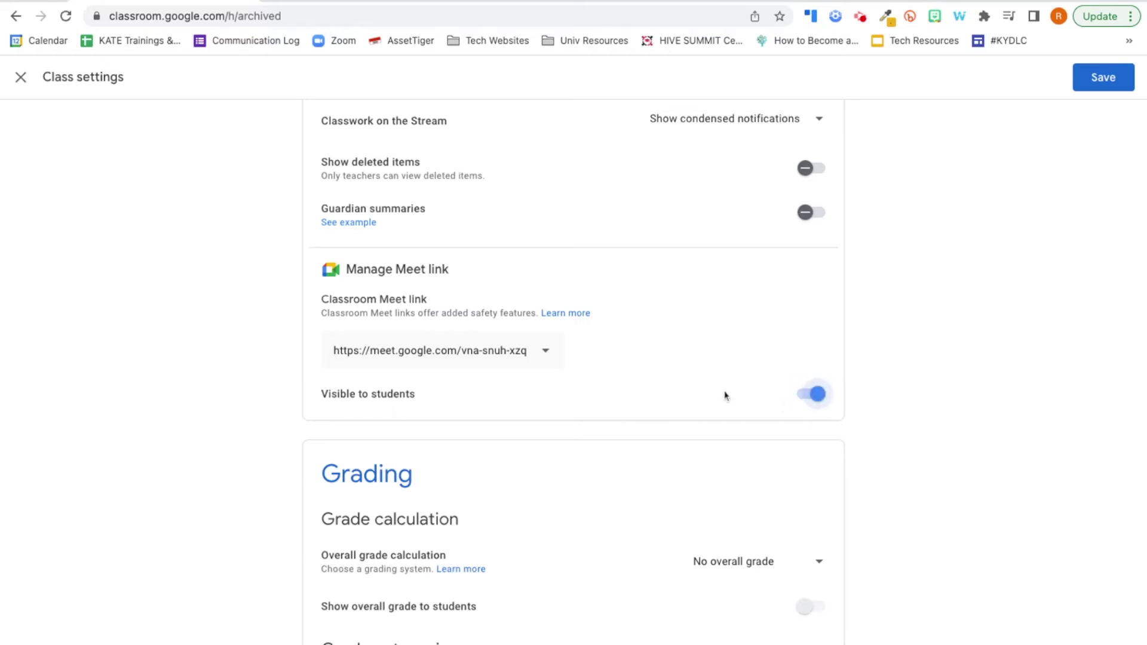
pyautogui.click(546, 359)
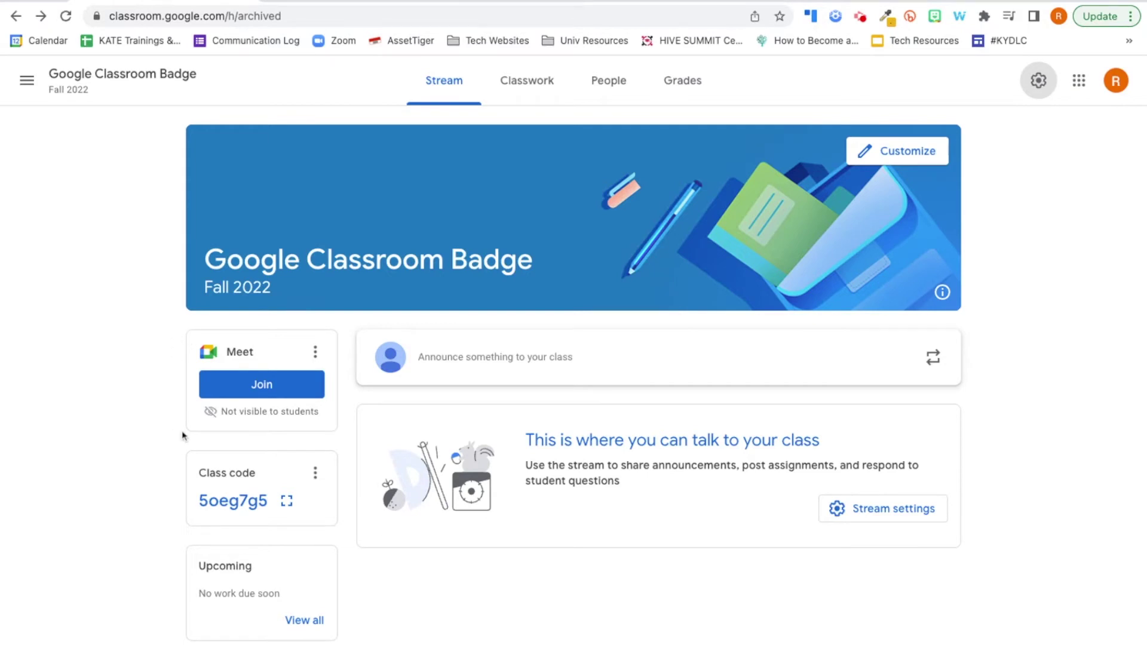
# Check the Meet link on the Classwork page and examine the overall grade calculation options in the class settings
pyautogui.click(528, 73)
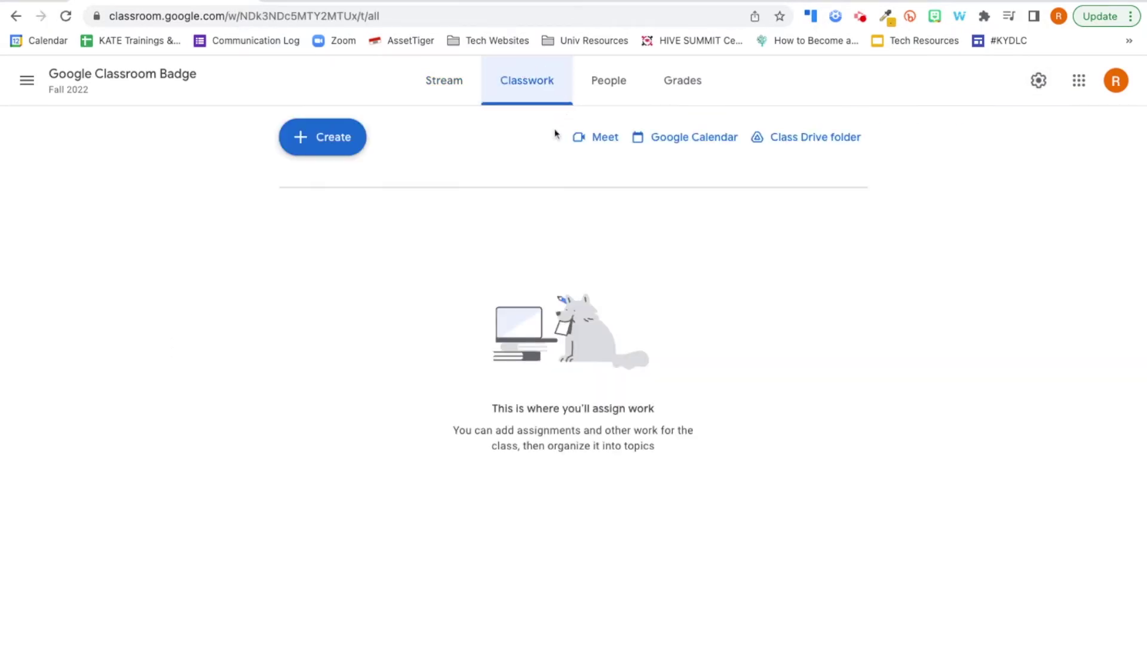
pyautogui.click(578, 137)
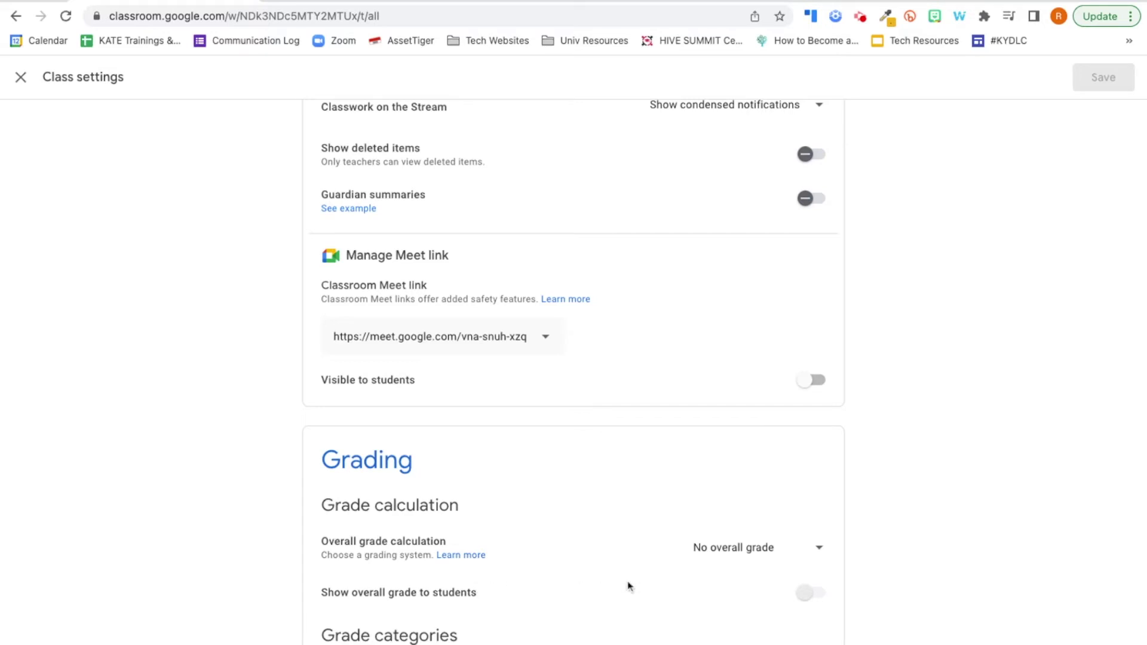
pyautogui.click(823, 557)
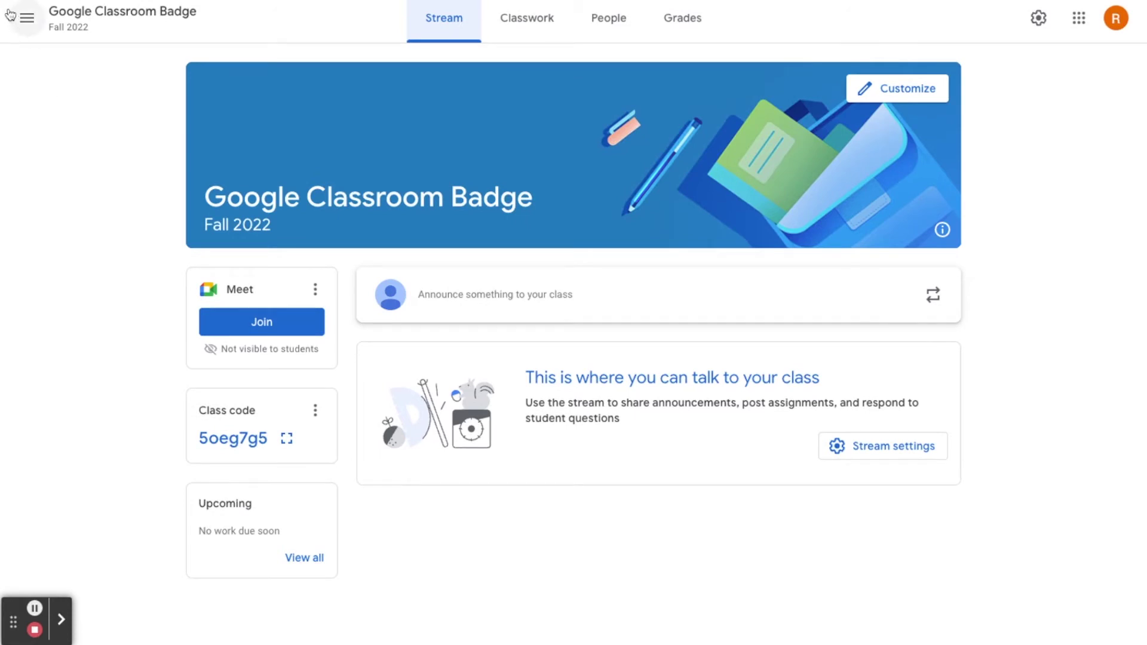
# Open the general Classroom settings and review the email, comment, enrolled-class, taught-class and per-class notification options
pyautogui.click(26, 22)
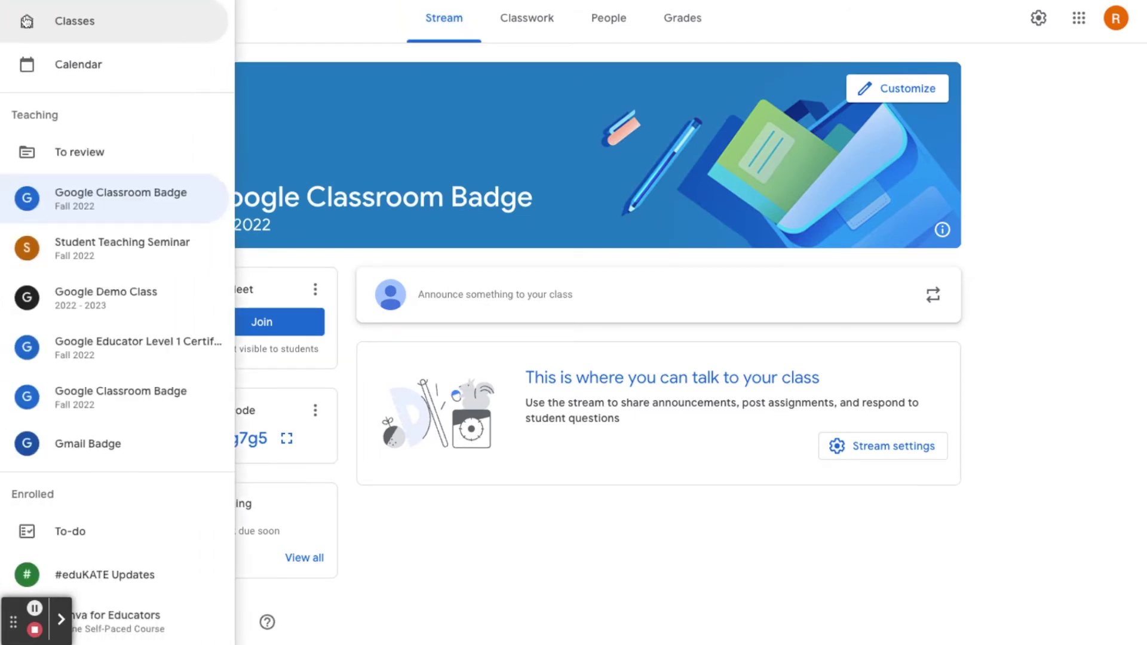
pyautogui.scroll(-2, 119, 469)
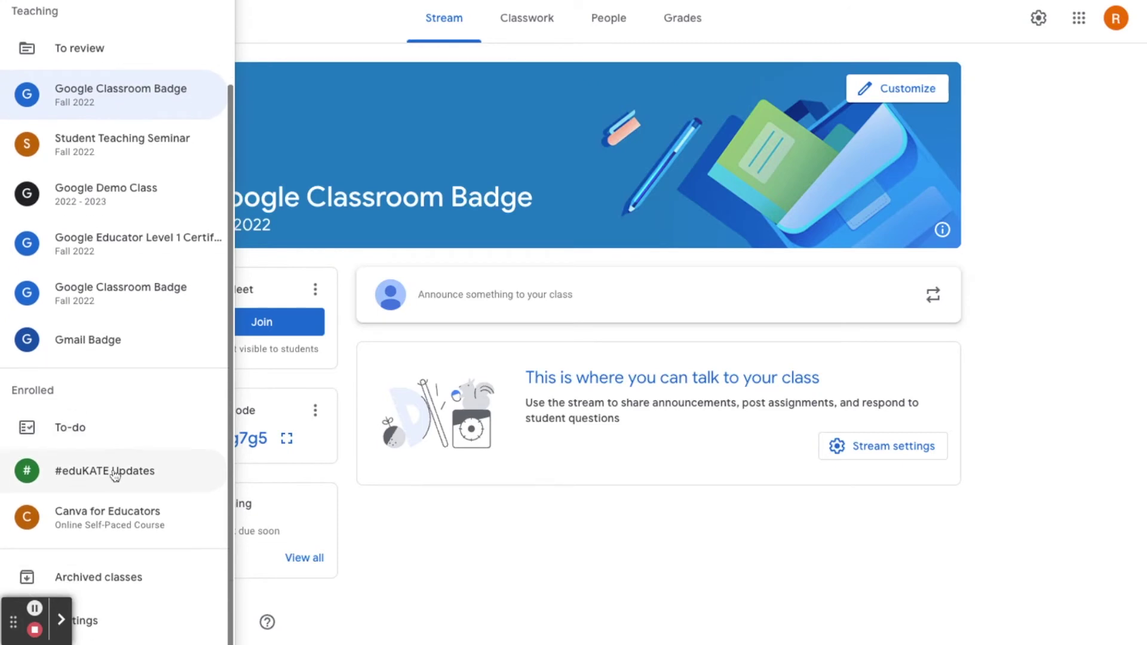
pyautogui.click(141, 622)
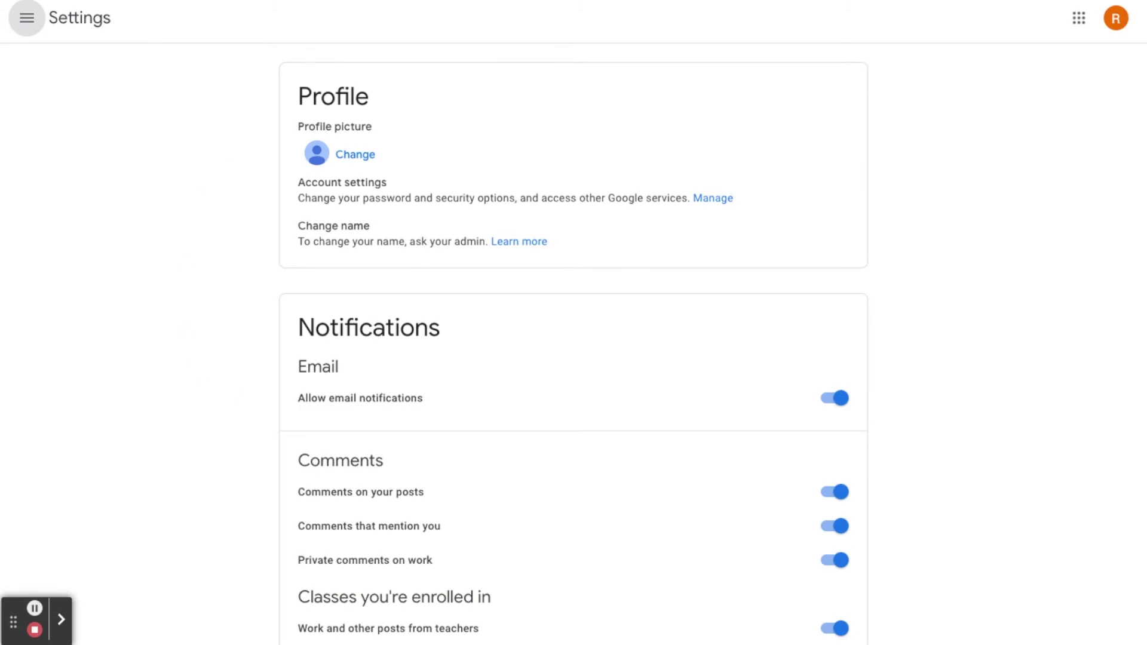
pyautogui.scroll(-4, 237, 421)
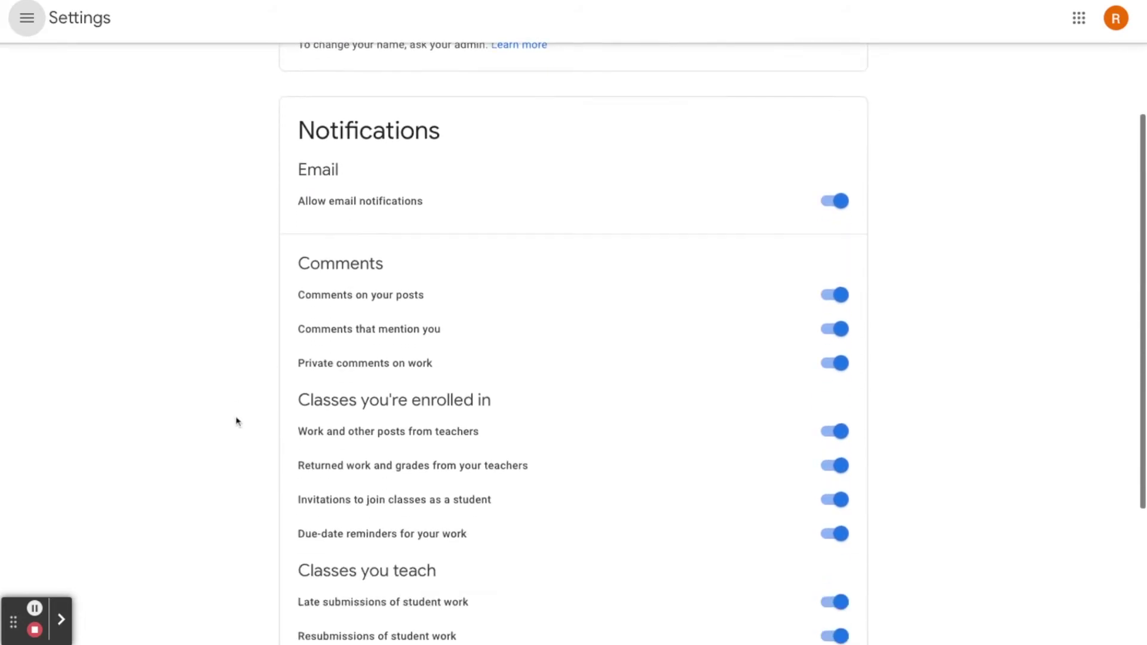
pyautogui.scroll(-2, 237, 422)
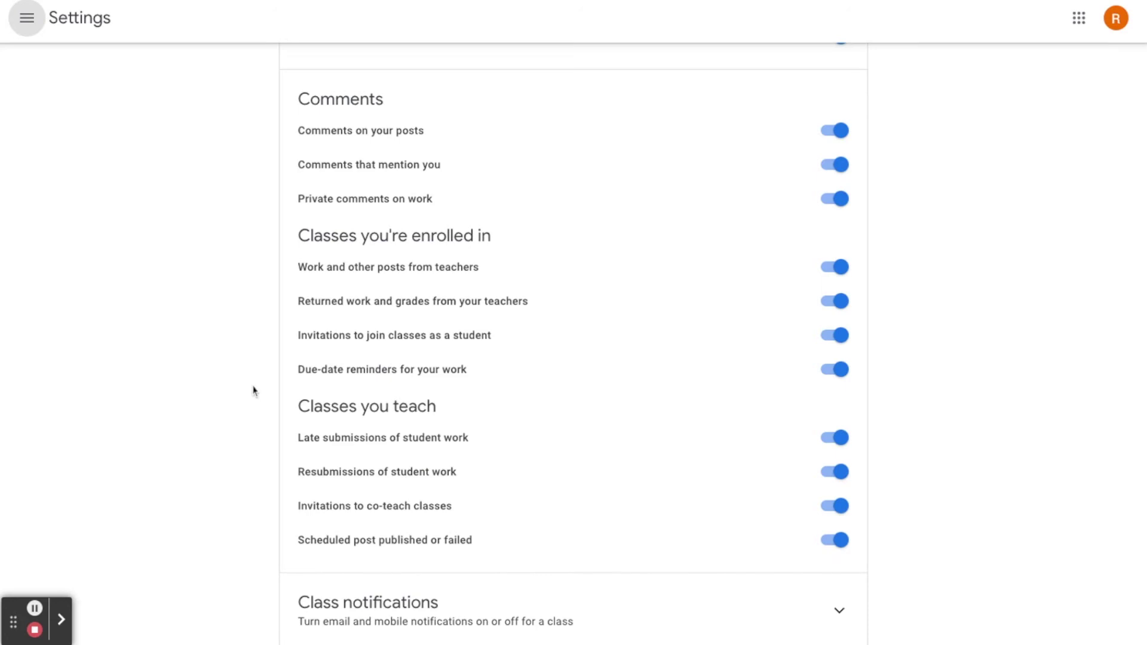
pyautogui.scroll(-1, 253, 389)
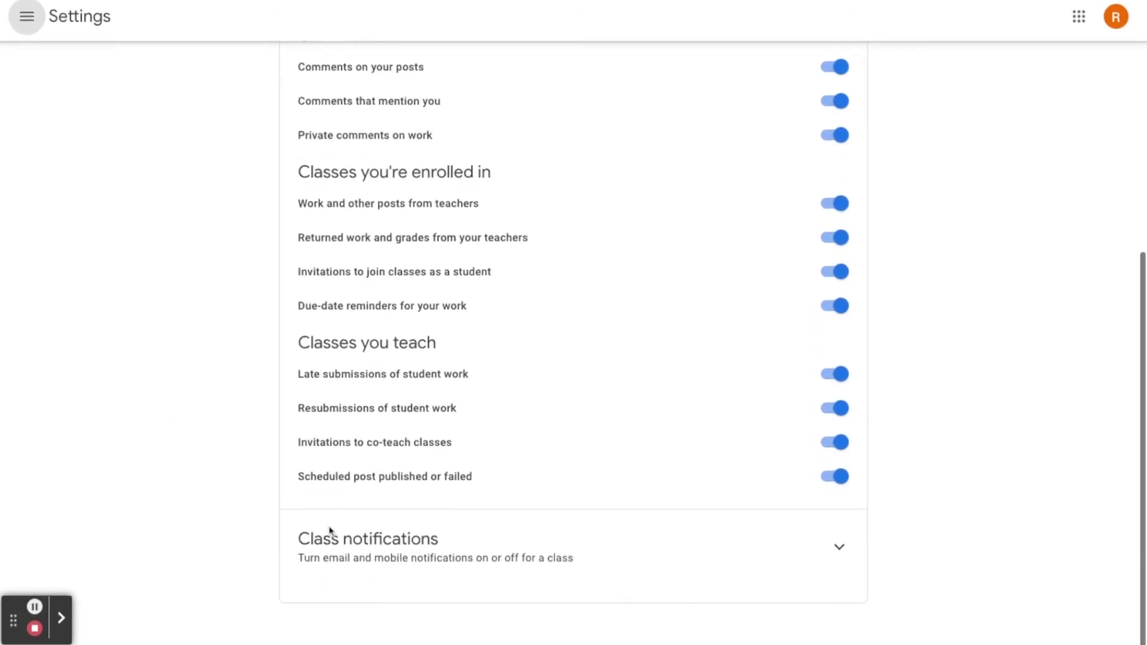
pyautogui.click(840, 548)
pyautogui.scroll(-5, 793, 584)
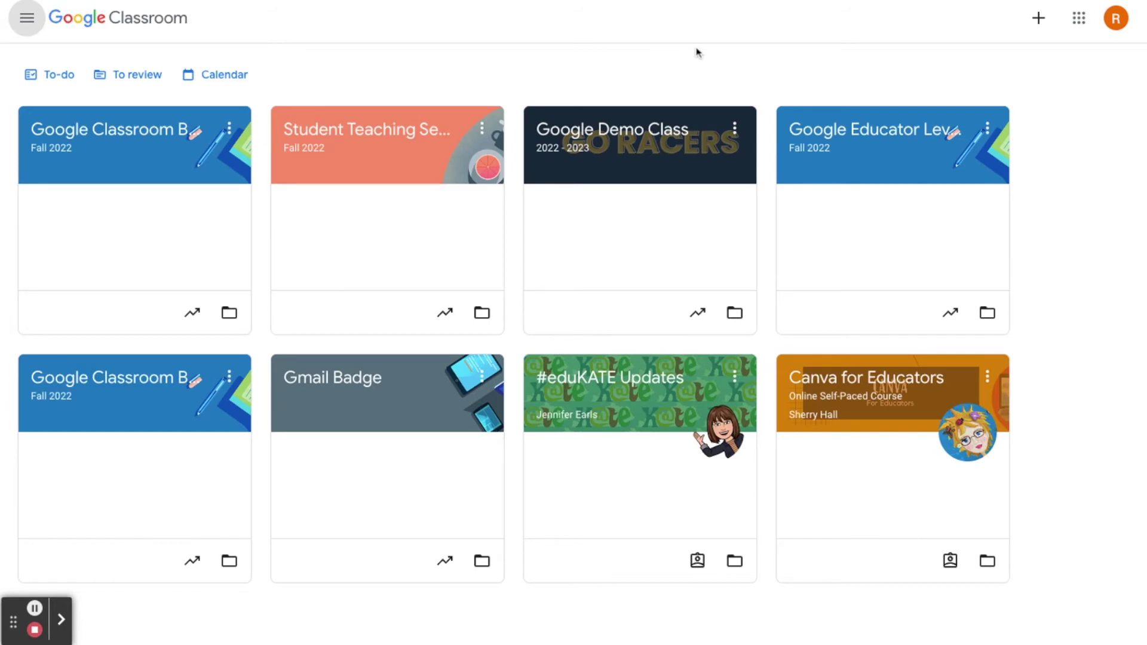
# View the option for joining a class and display the enlarged class code of Google Classroom Badge
pyautogui.click(1038, 19)
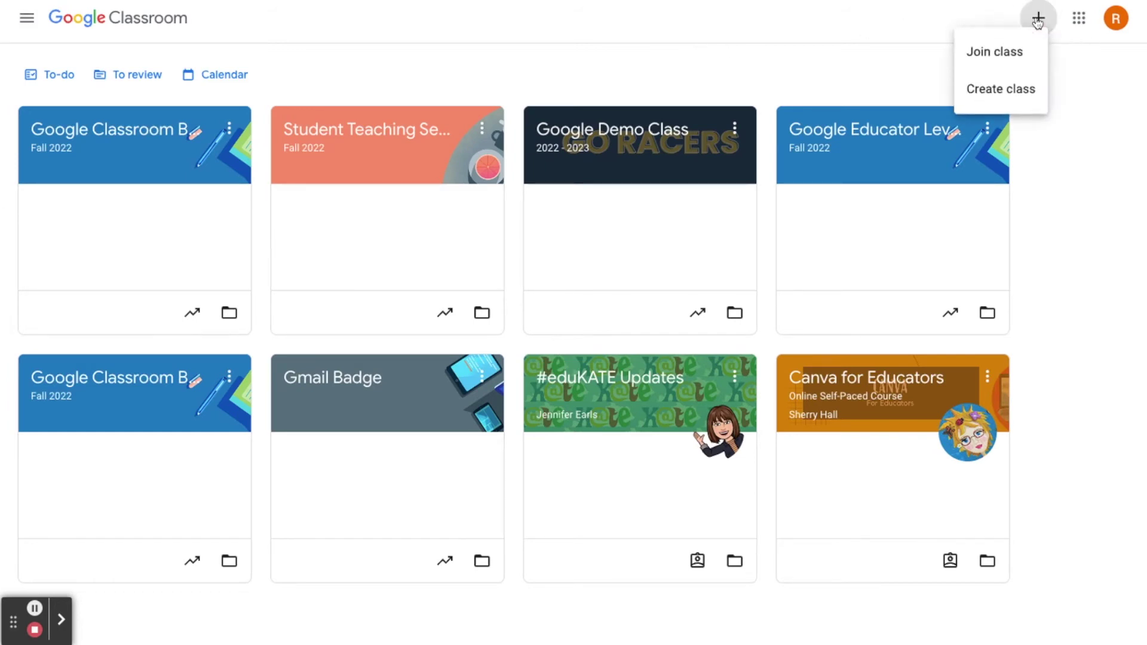
pyautogui.click(1029, 62)
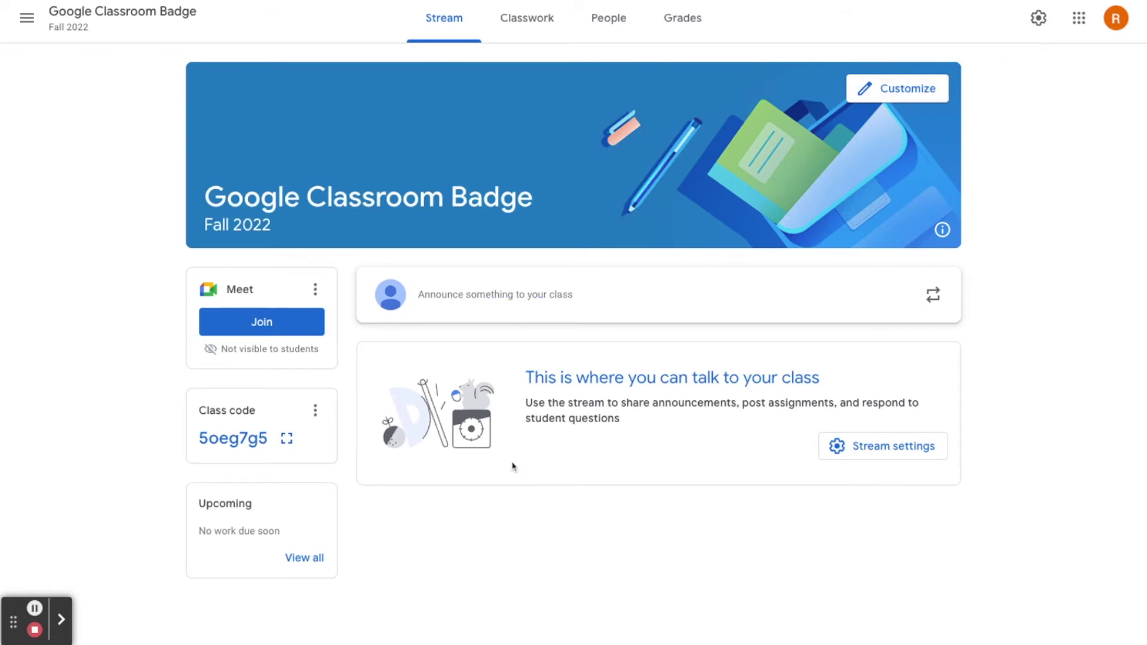
pyautogui.click(285, 448)
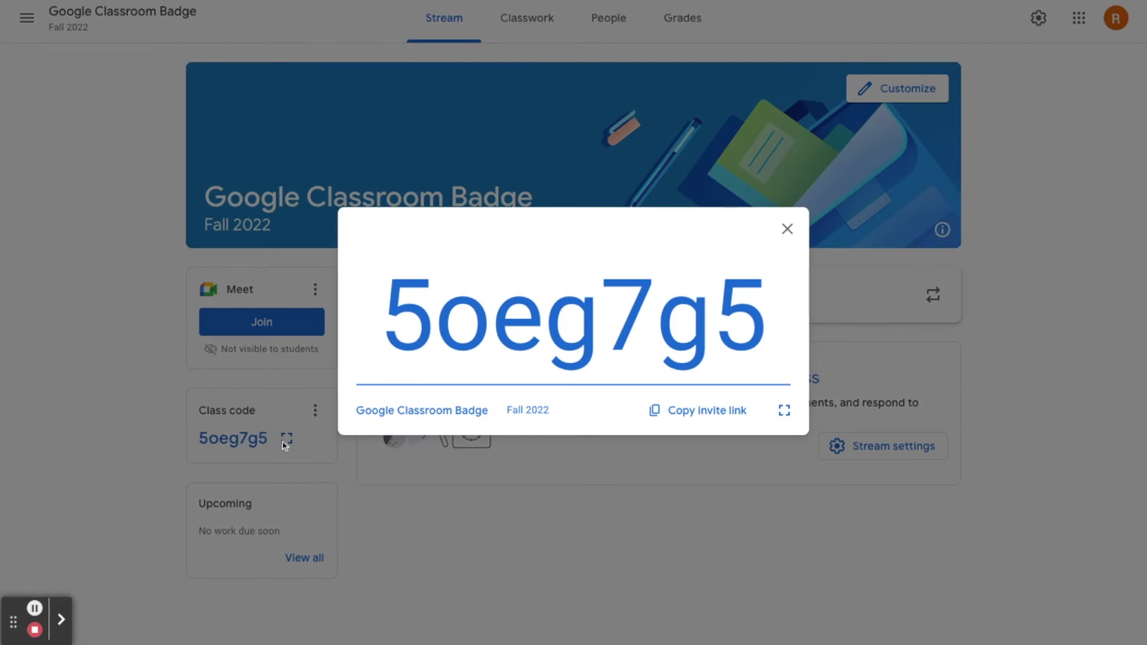
pyautogui.click(787, 230)
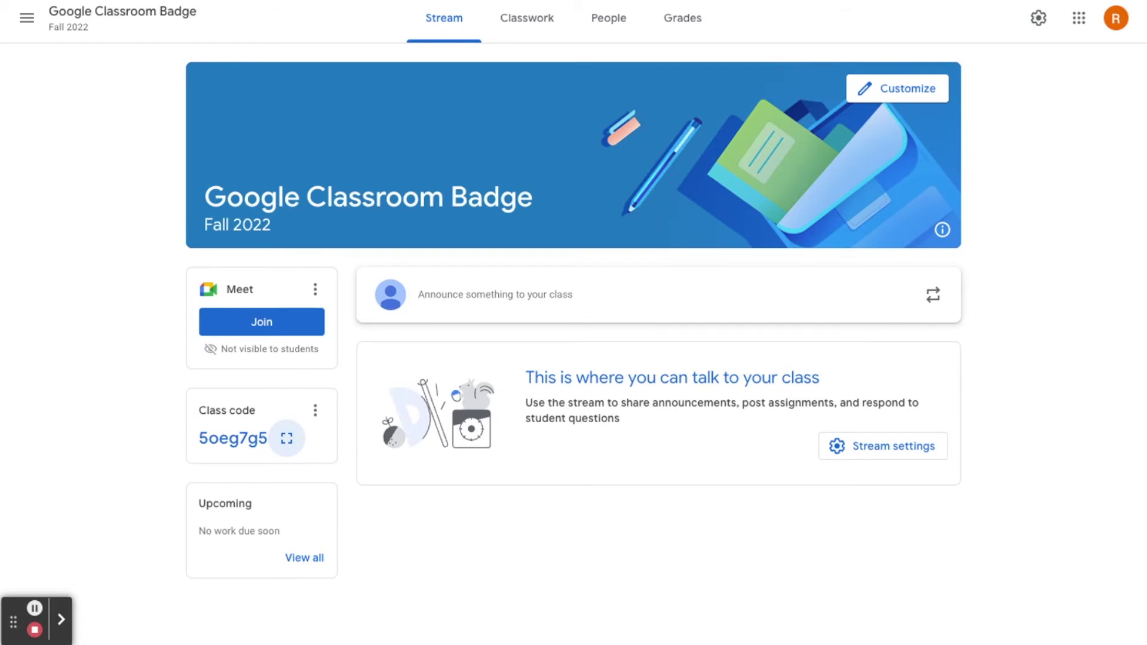
# Open the student invitation form from the Students section of the Google Classroom Badge class's People page
pyautogui.click(617, 30)
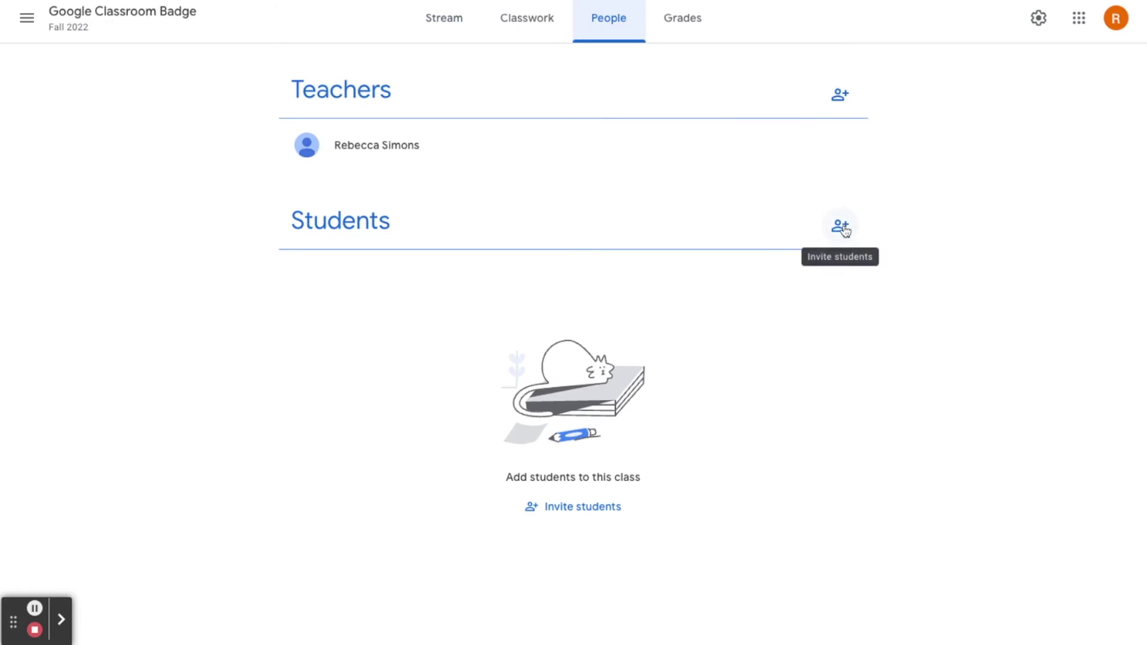
pyautogui.click(841, 227)
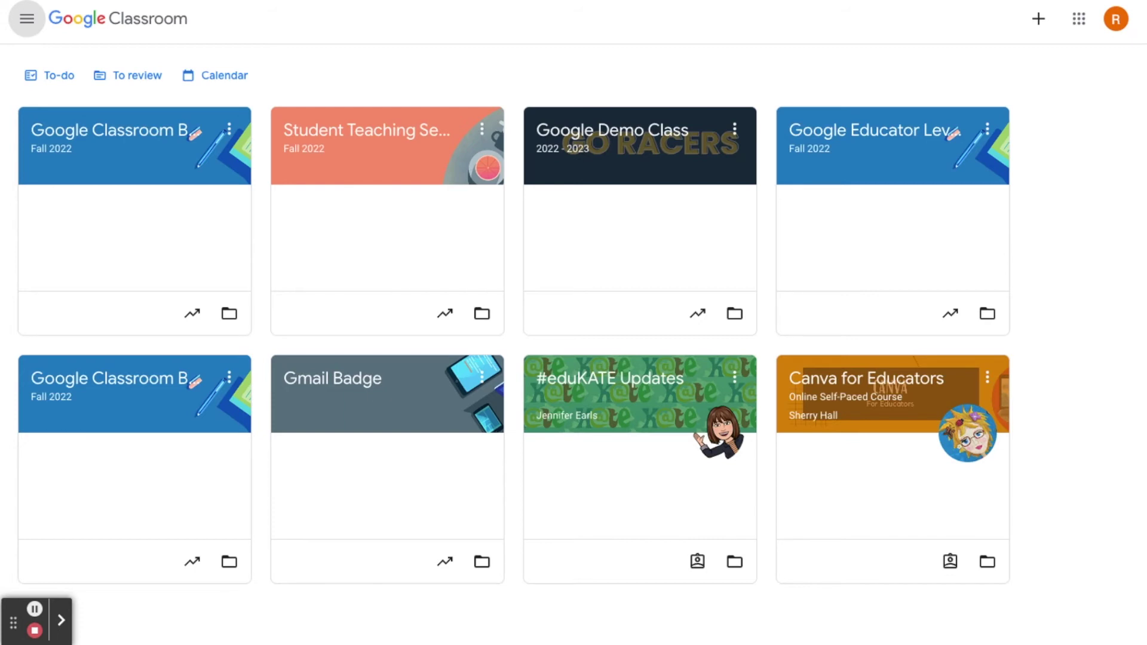
# Check where the class invite link is available: class card options, class code options, class settings and the student invitation form
pyautogui.click(229, 133)
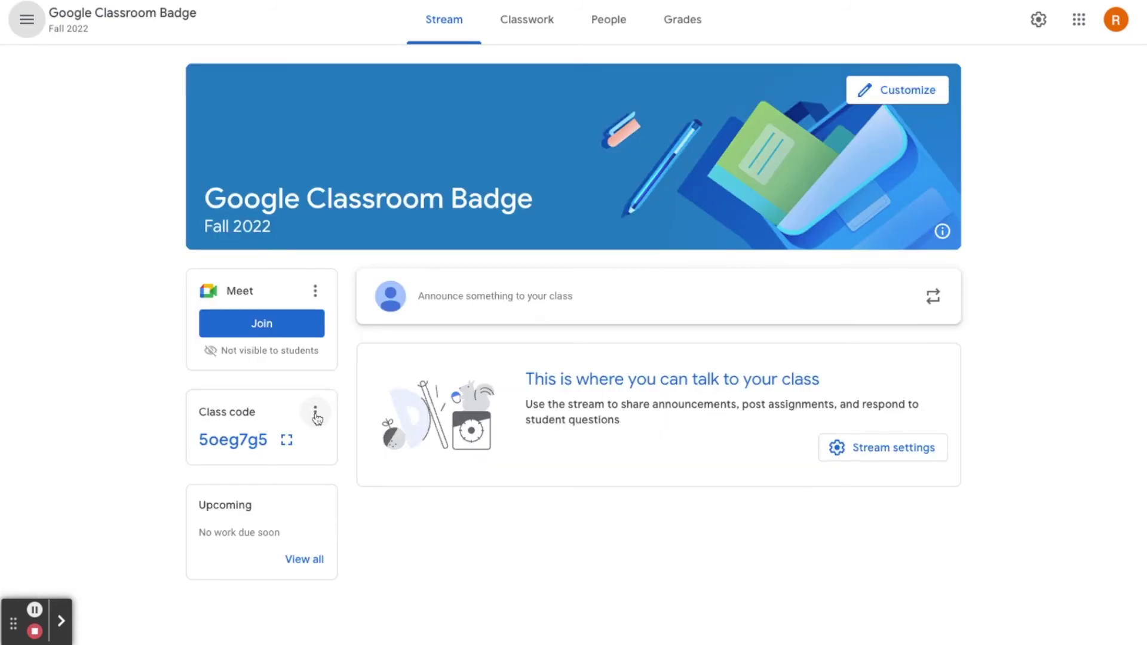
pyautogui.click(315, 413)
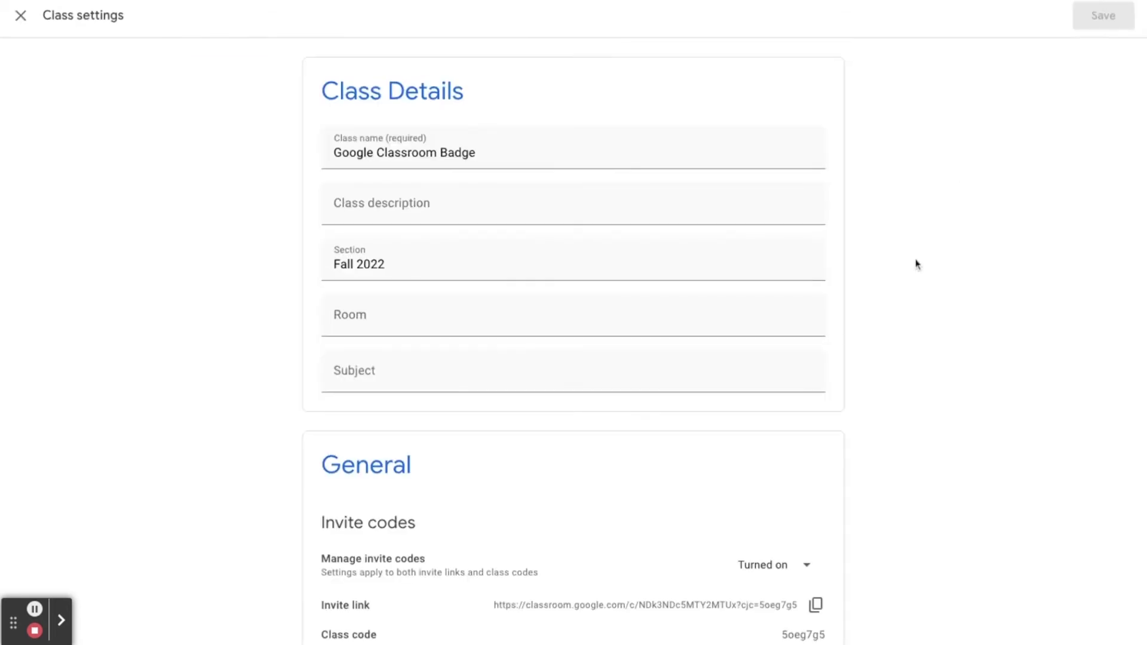
pyautogui.scroll(-7, 861, 372)
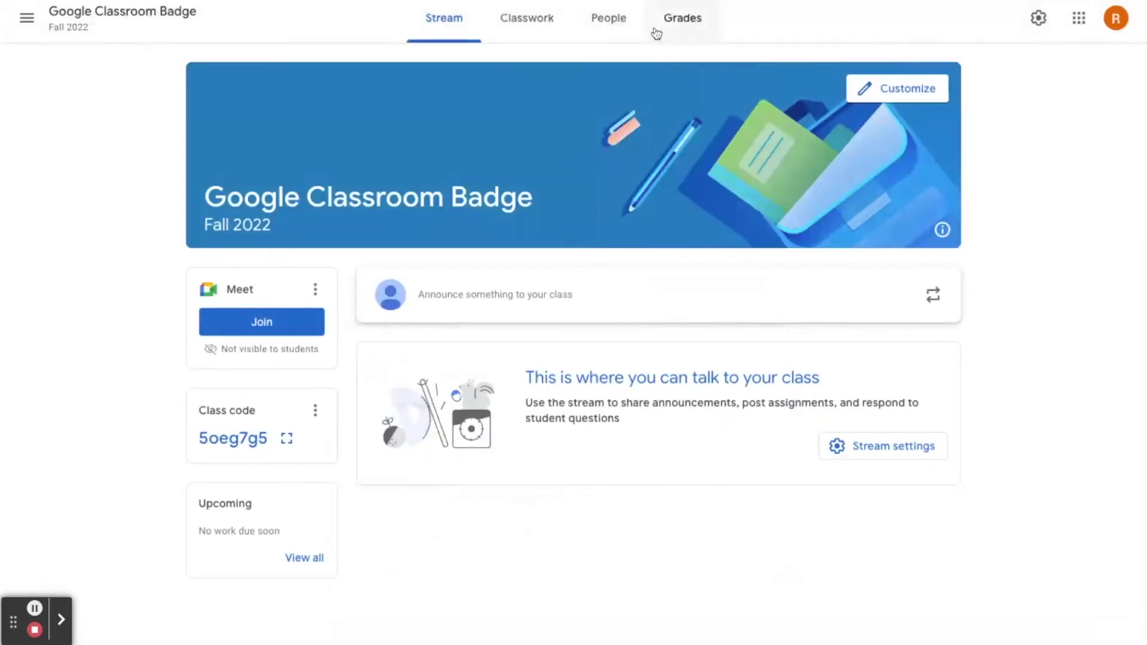
pyautogui.click(609, 20)
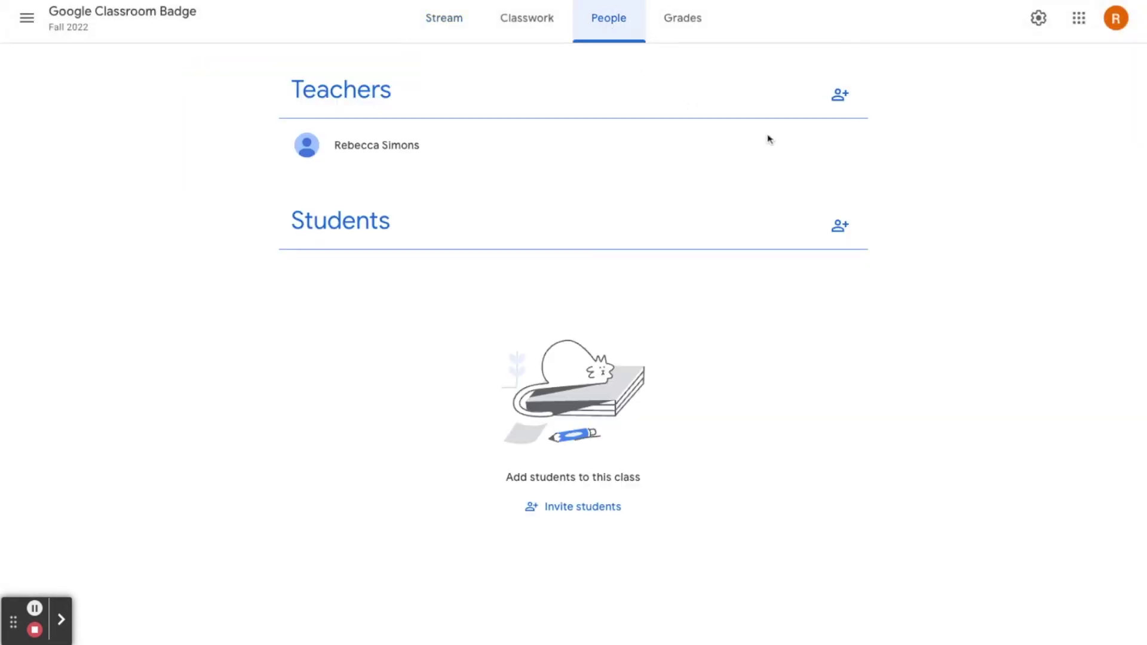
pyautogui.click(841, 228)
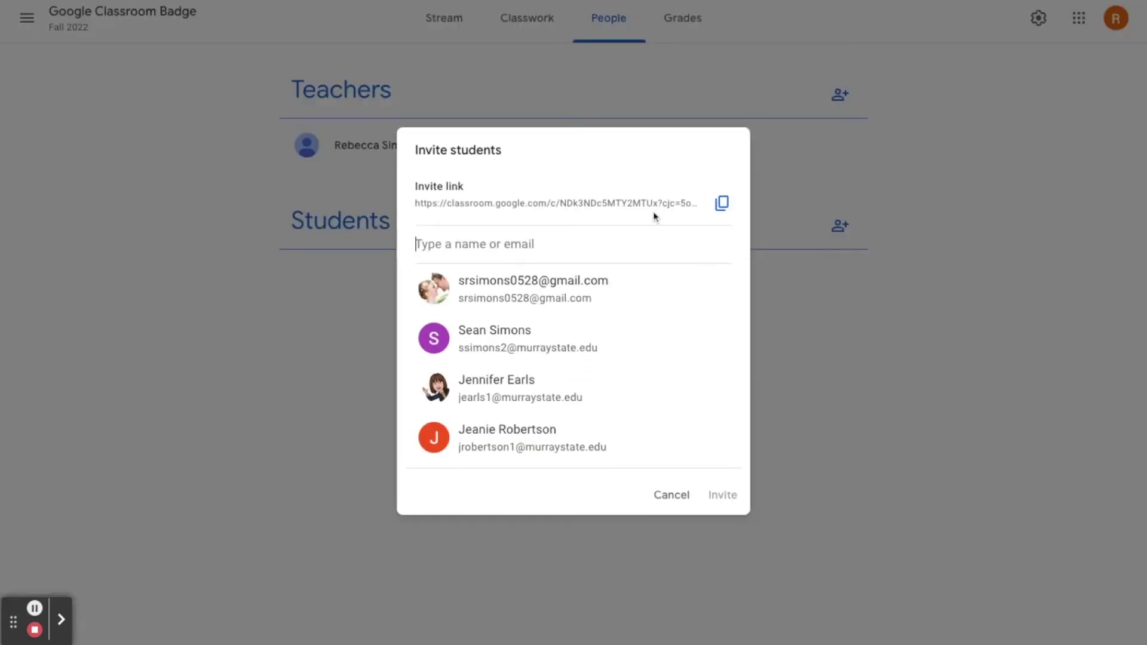